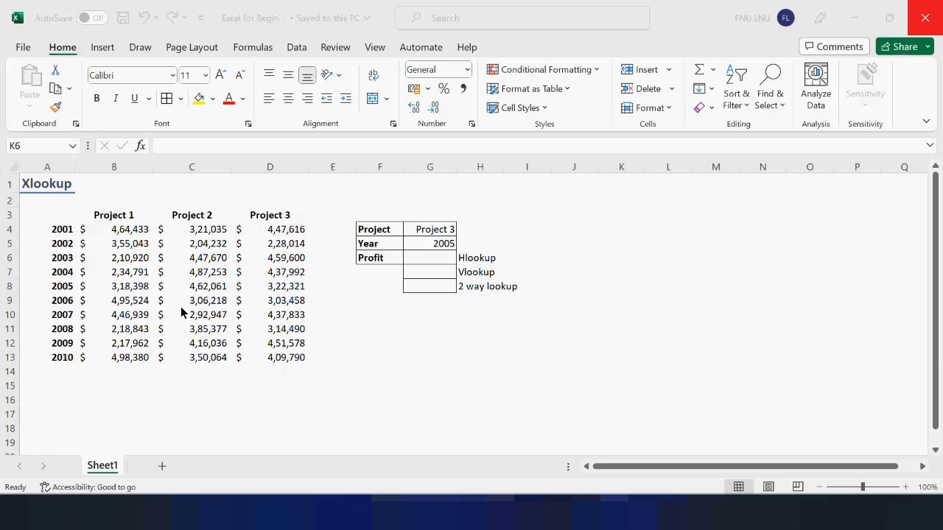
Examine the project headers in B3:D3, the years in A4:A13 and the profit figures in B4:D13
{"action": "left_click", "coordinate": [65, 223]}
{"action": "left_click_drag", "start_coordinate": [118, 217], "coordinate": [286, 217]}
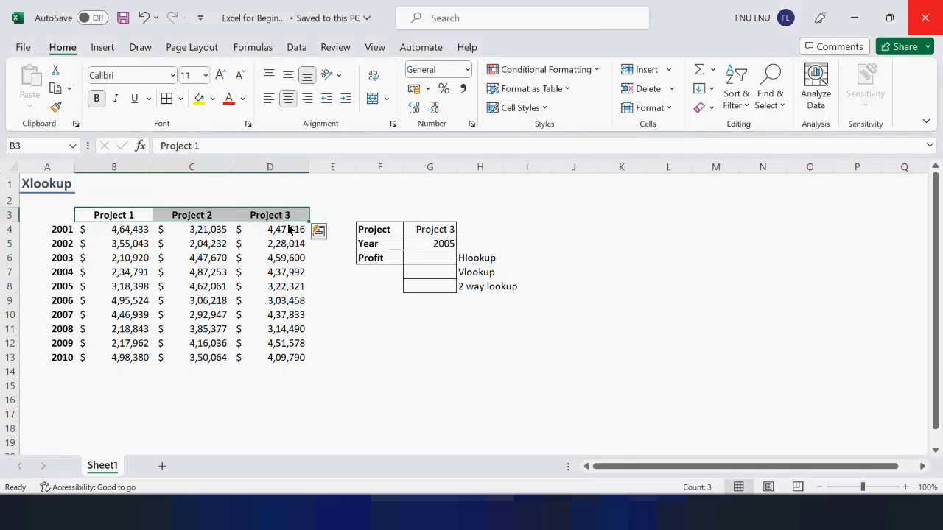
{"action": "left_click_drag", "start_coordinate": [64, 233], "coordinate": [74, 360]}
{"action": "left_click_drag", "start_coordinate": [130, 234], "coordinate": [289, 359]}
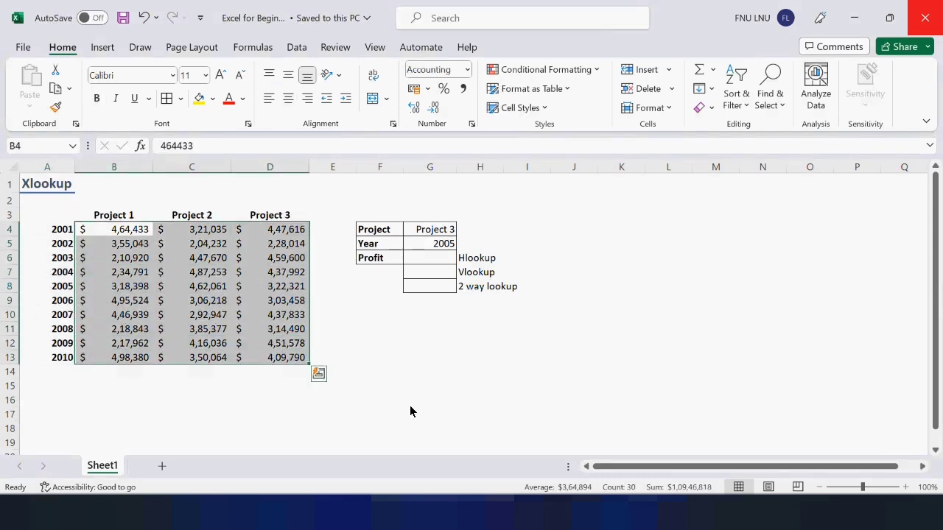
{"action": "left_click", "coordinate": [617, 271]}
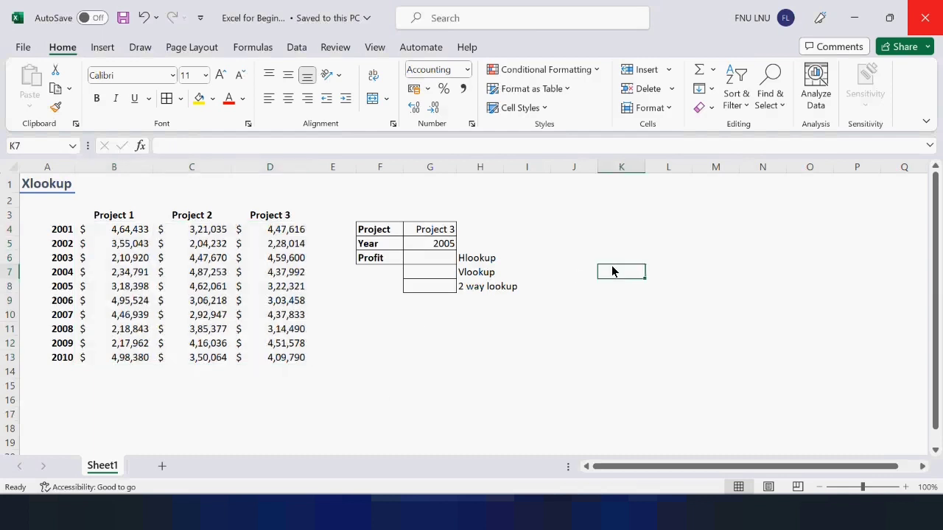
Enter the horizontal lookup formula =XLOOKUP(G4,B3:D3,B8:D8) in profit cell G6
{"action": "left_click", "coordinate": [430, 264]}
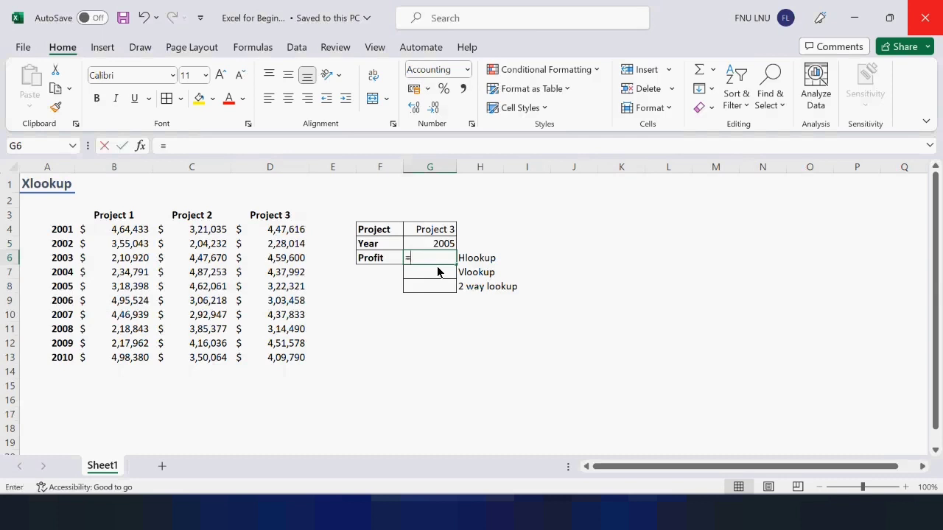
{"action": "type", "text": "=xl"}
{"action": "key", "text": "Tab"}
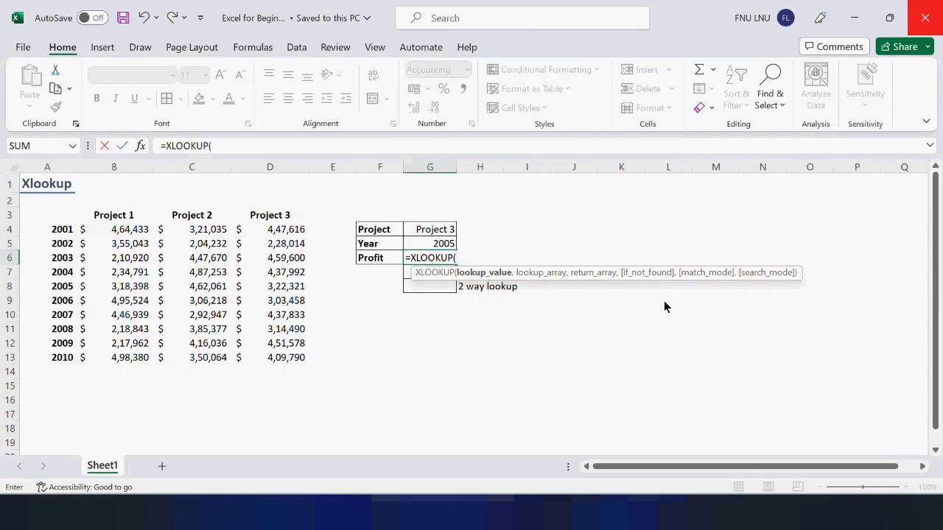
{"action": "left_click", "coordinate": [436, 233]}
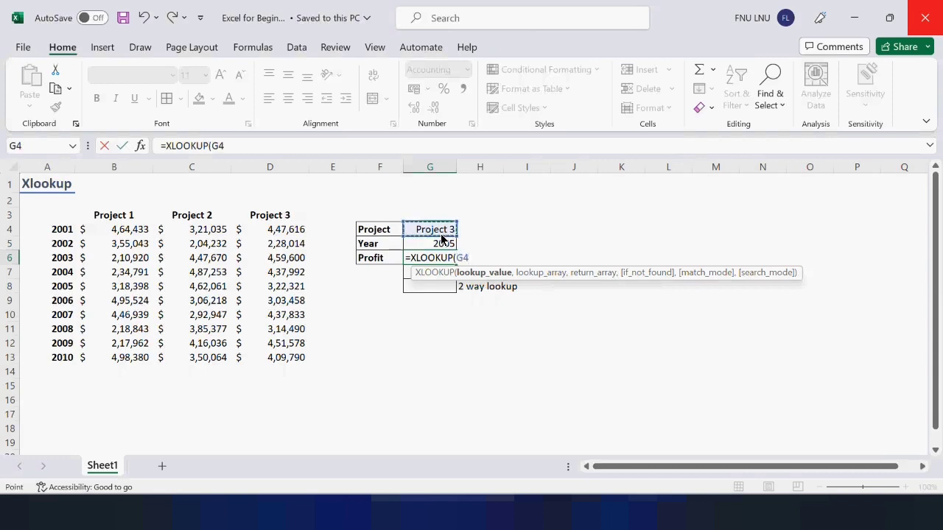
{"action": "type", "text": ","}
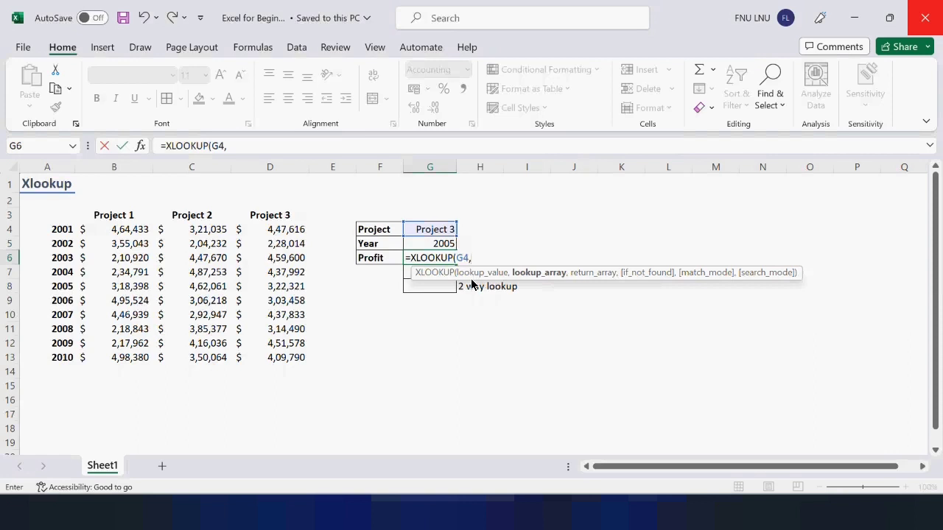
{"action": "left_click_drag", "start_coordinate": [118, 217], "coordinate": [279, 219]}
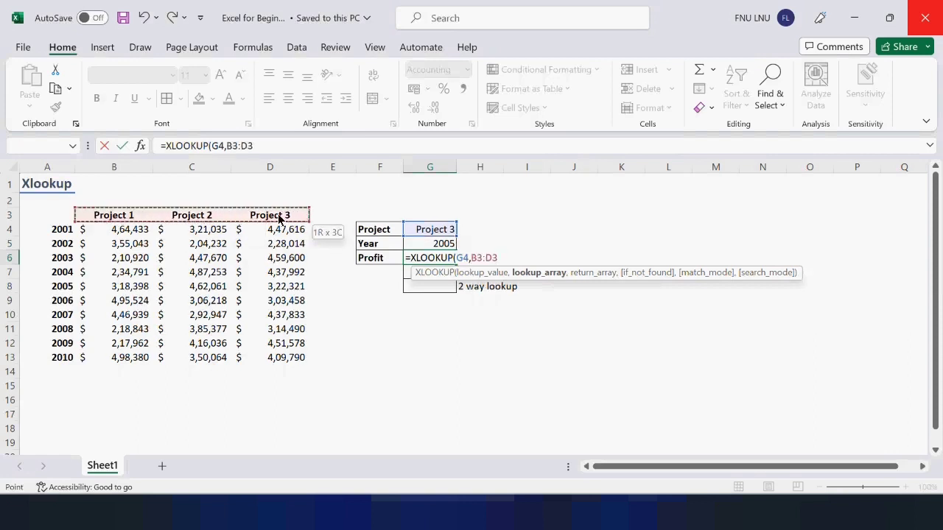
{"action": "type", "text": ","}
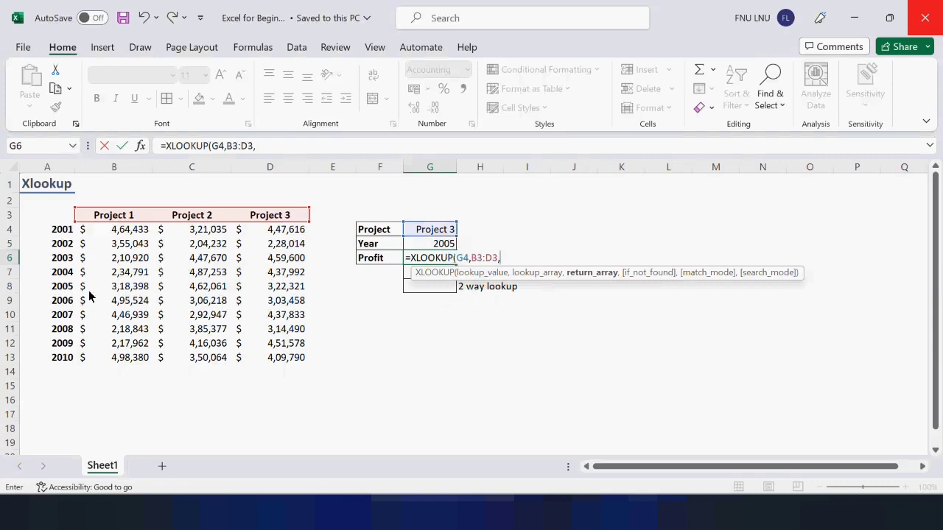
{"action": "left_click_drag", "start_coordinate": [109, 289], "coordinate": [260, 282]}
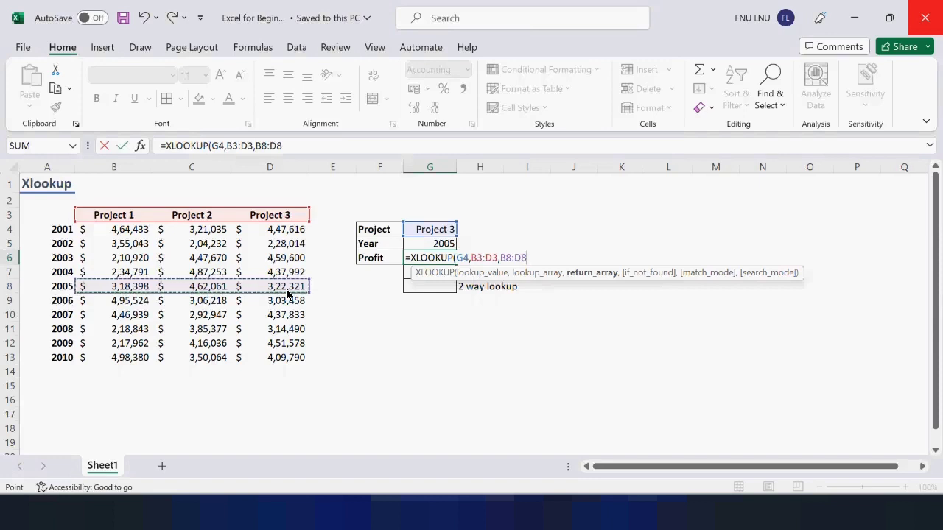
{"action": "type", "text": ")"}
{"action": "key", "text": "Return"}
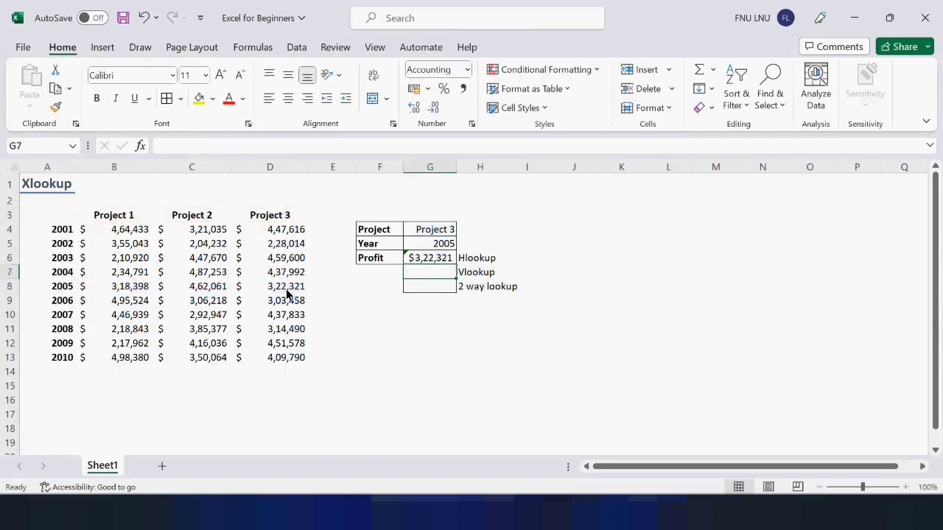
Set the project in G4 to Project 2 and check the Hlookup result and its formula against the 2005 row
{"action": "left_click", "coordinate": [444, 259]}
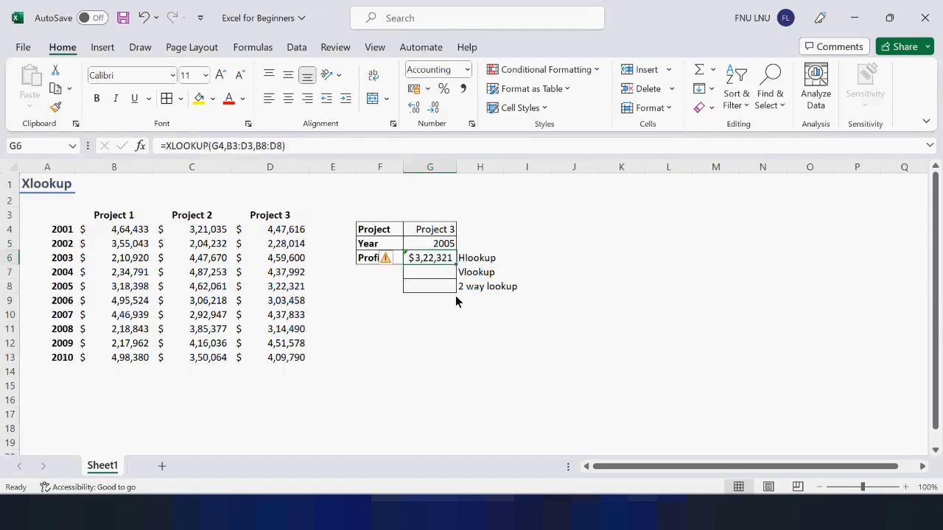
{"action": "left_click", "coordinate": [287, 291]}
{"action": "left_click", "coordinate": [442, 230]}
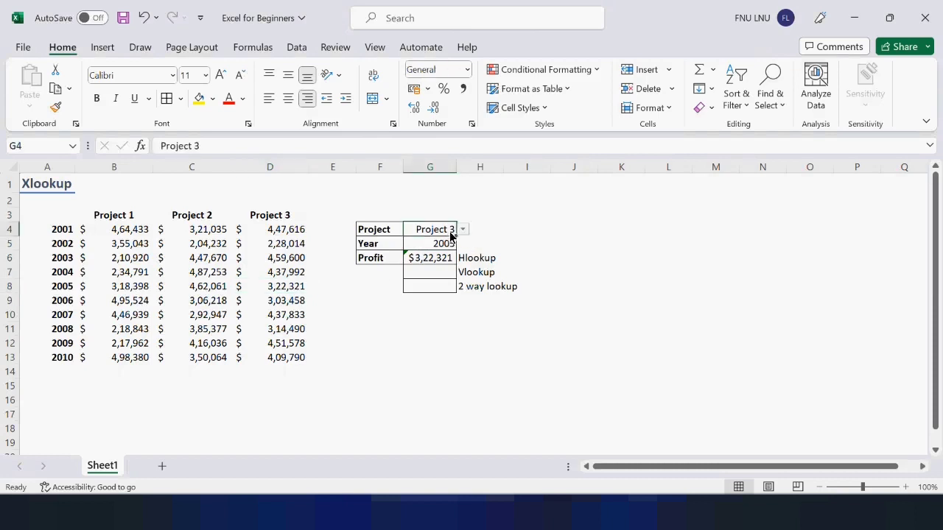
{"action": "left_click", "coordinate": [462, 230]}
{"action": "left_click", "coordinate": [442, 243]}
{"action": "left_click", "coordinate": [462, 229]}
{"action": "left_click", "coordinate": [441, 253]}
{"action": "left_click", "coordinate": [433, 260]}
{"action": "left_click", "coordinate": [211, 293]}
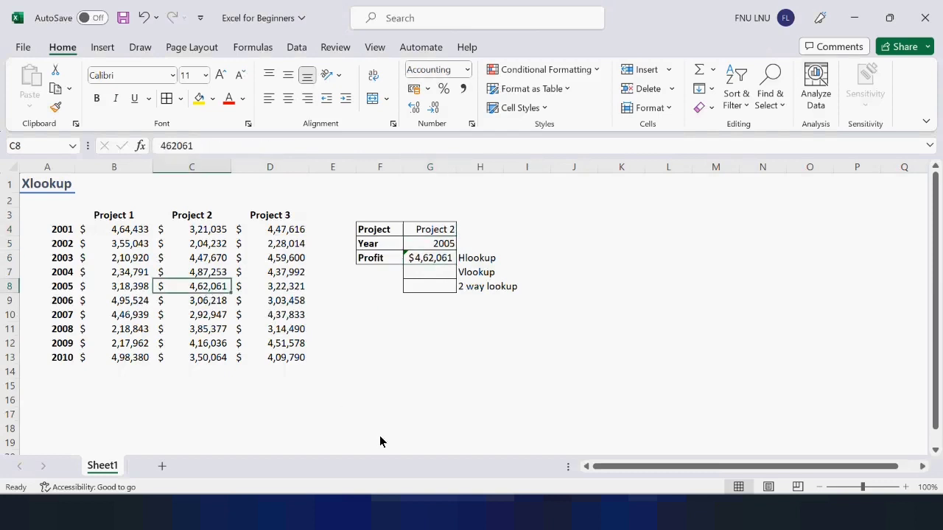
{"action": "double_click", "coordinate": [435, 261]}
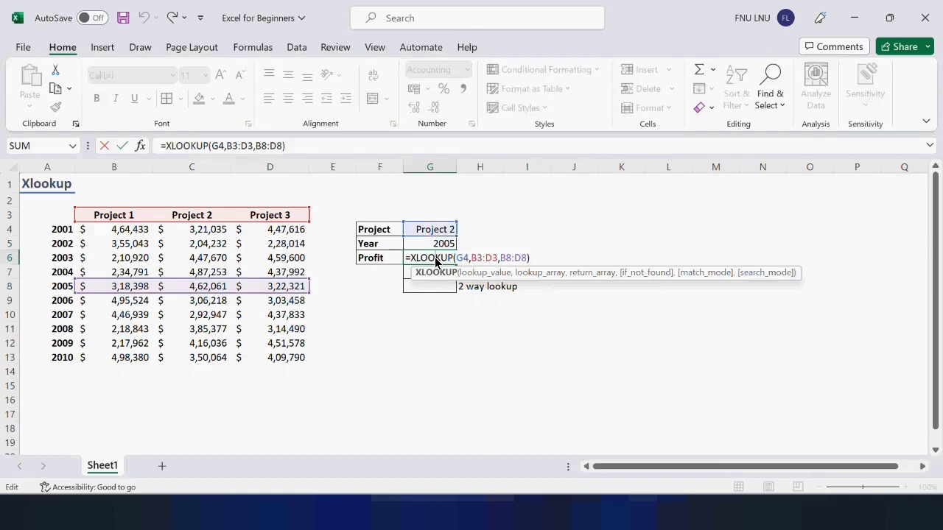
{"action": "key", "text": "Return"}
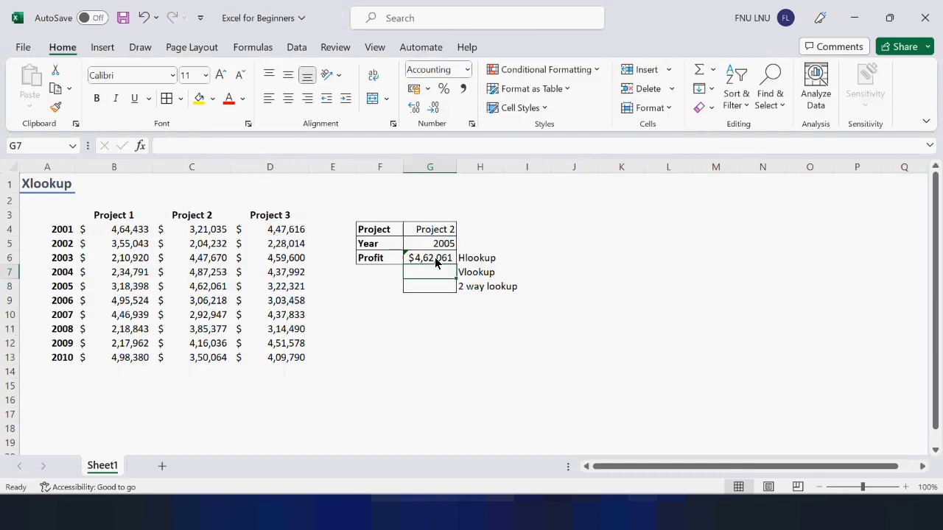
Enter the vertical lookup formula =XLOOKUP(G5,A4:A13,C4:C13) in G7, beside the Vlookup label
{"action": "type", "text": "="}
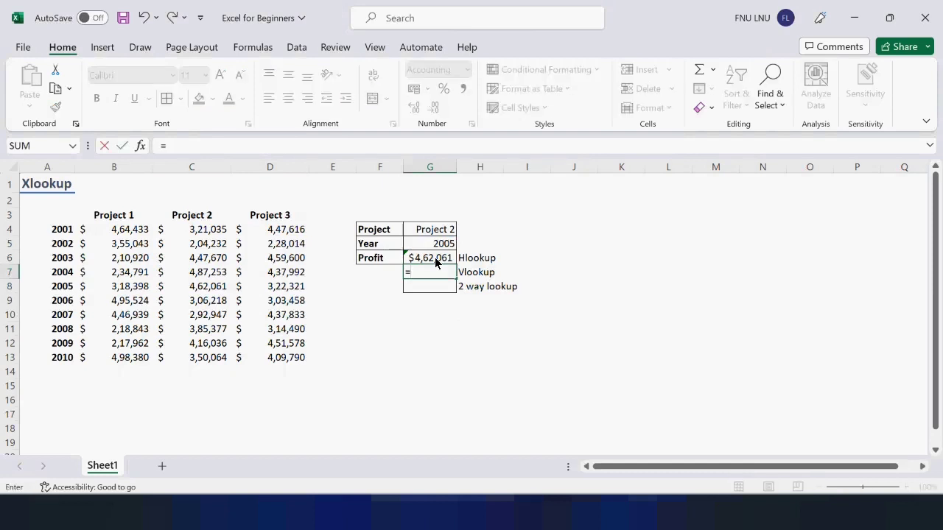
{"action": "type", "text": "xo"}
{"action": "key", "text": "BackSpace"}
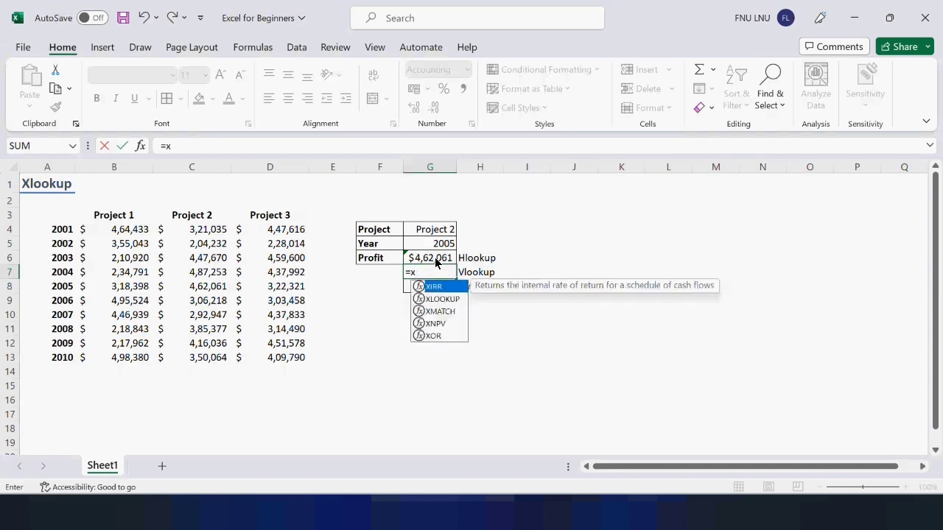
{"action": "type", "text": "lo"}
{"action": "key", "text": "Tab"}
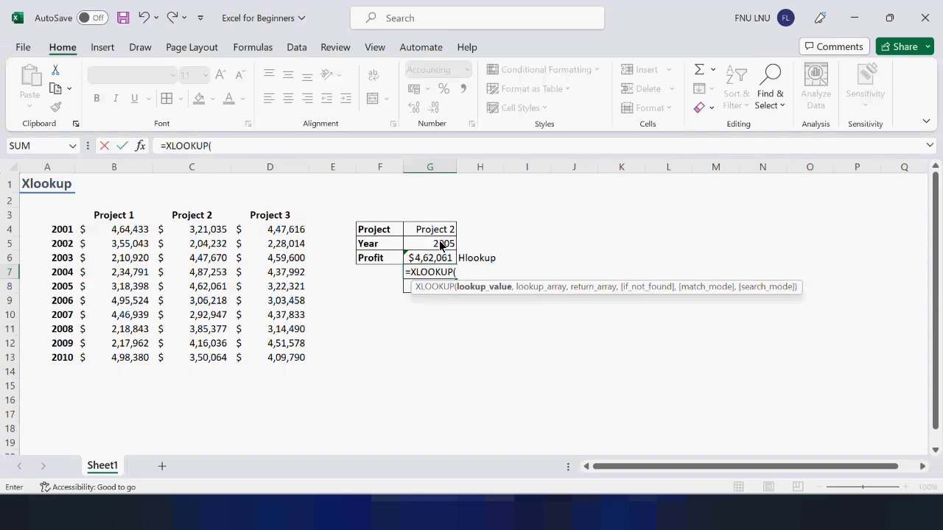
{"action": "left_click", "coordinate": [441, 246]}
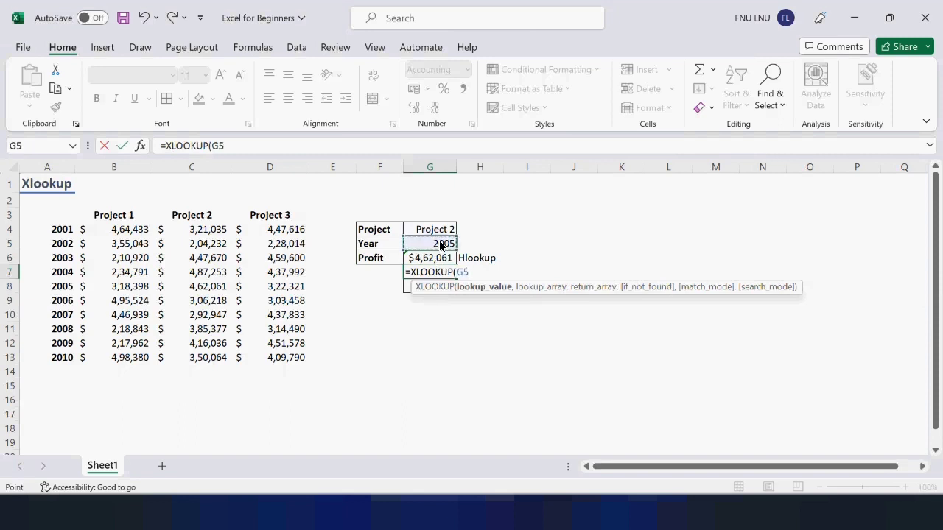
{"action": "type", "text": ","}
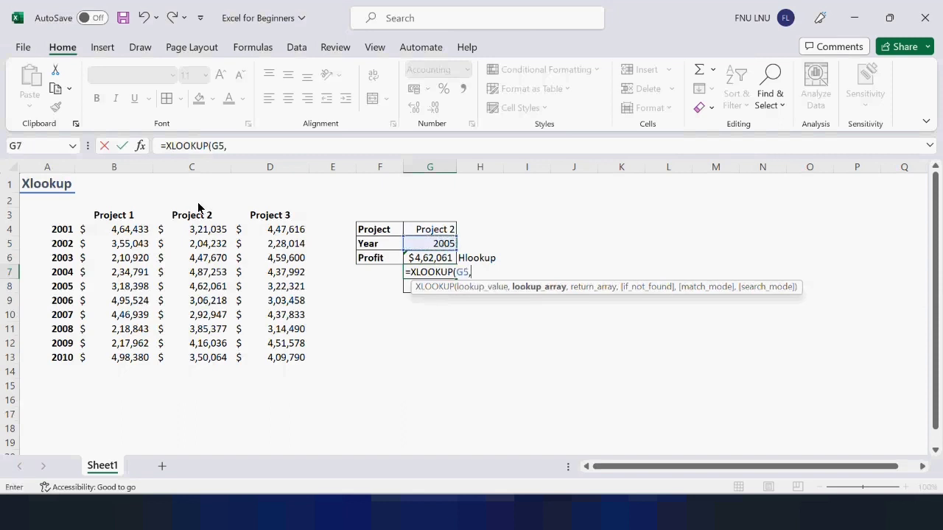
{"action": "left_click", "coordinate": [65, 235]}
{"action": "left_click_drag", "start_coordinate": [65, 235], "coordinate": [55, 358]}
{"action": "type", "text": ","}
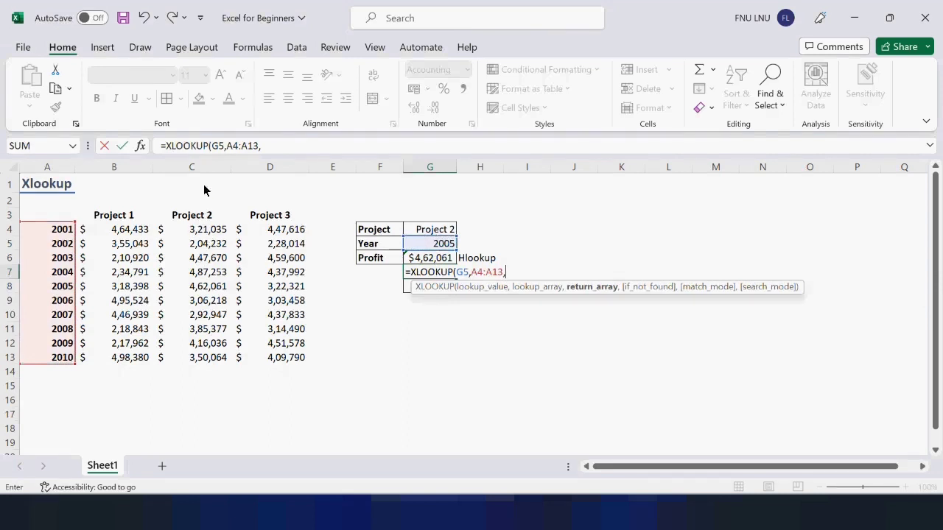
{"action": "left_click_drag", "start_coordinate": [204, 232], "coordinate": [199, 358]}
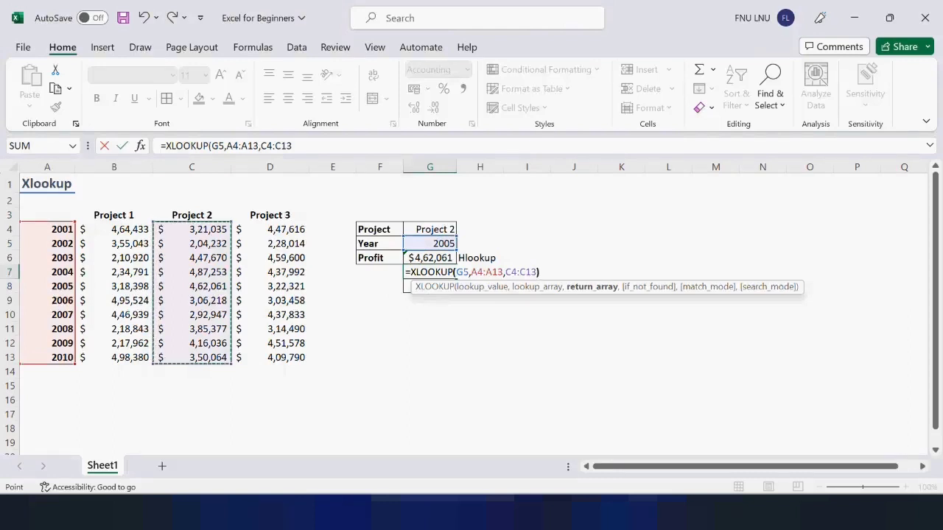
{"action": "type", "text": ")"}
{"action": "key", "text": "Return"}
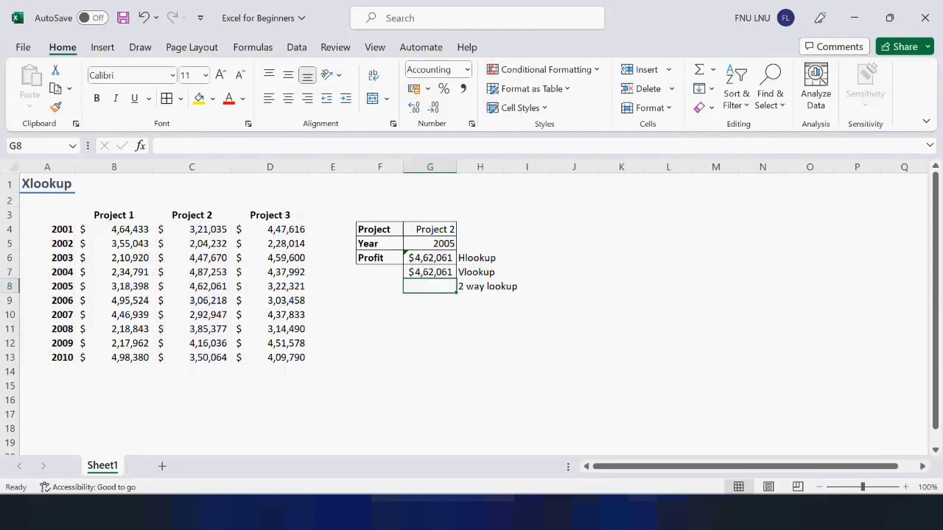
Set the year in G5 to 2004 and review the ranges used by the Vlookup formula in G7
{"action": "left_click", "coordinate": [442, 270]}
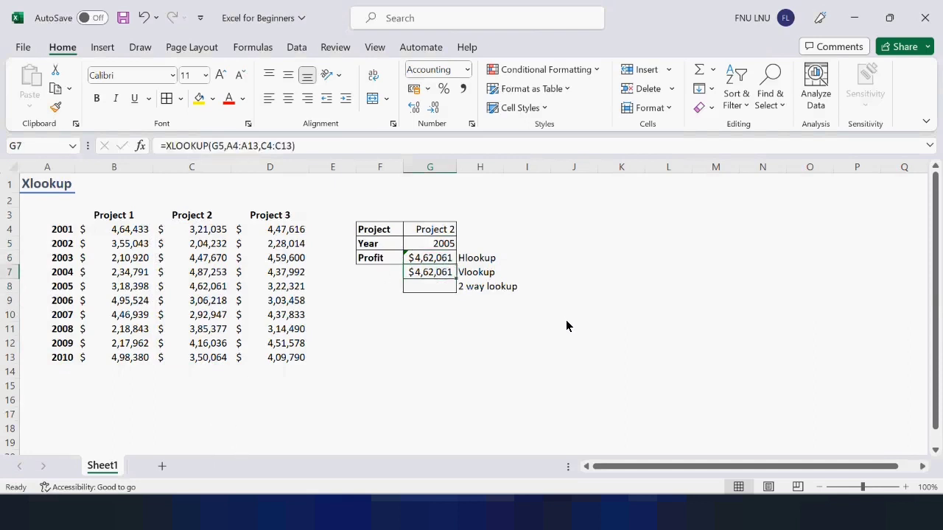
{"action": "double_click", "coordinate": [435, 274]}
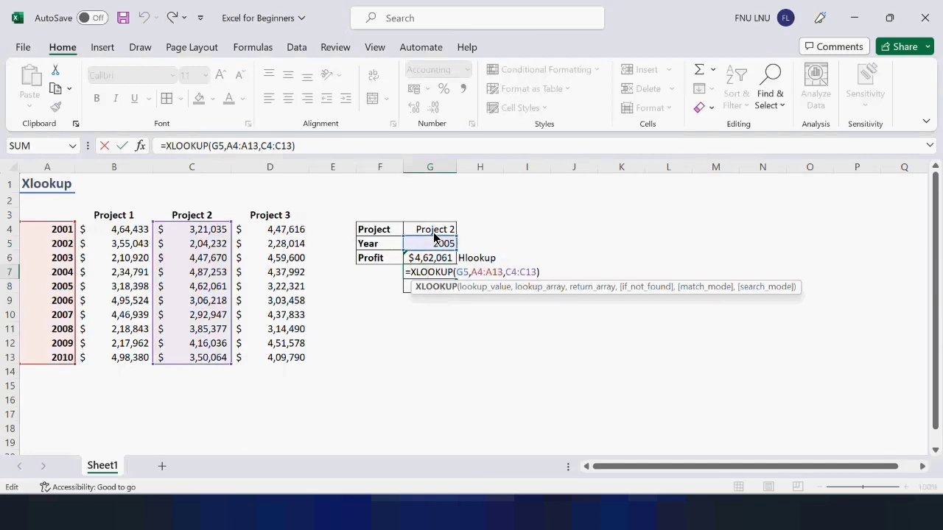
{"action": "key", "text": "Tab"}
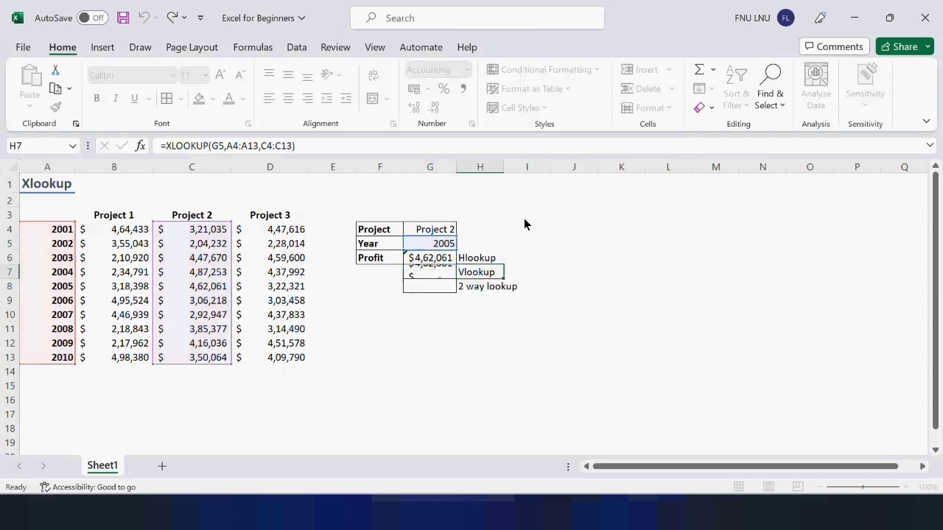
{"action": "left_click", "coordinate": [444, 244]}
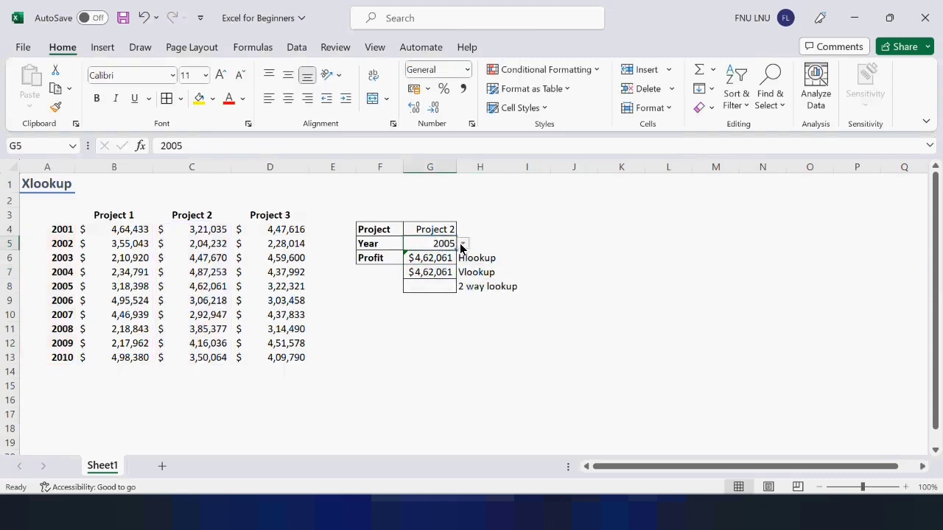
{"action": "left_click", "coordinate": [462, 244]}
{"action": "left_click", "coordinate": [445, 267]}
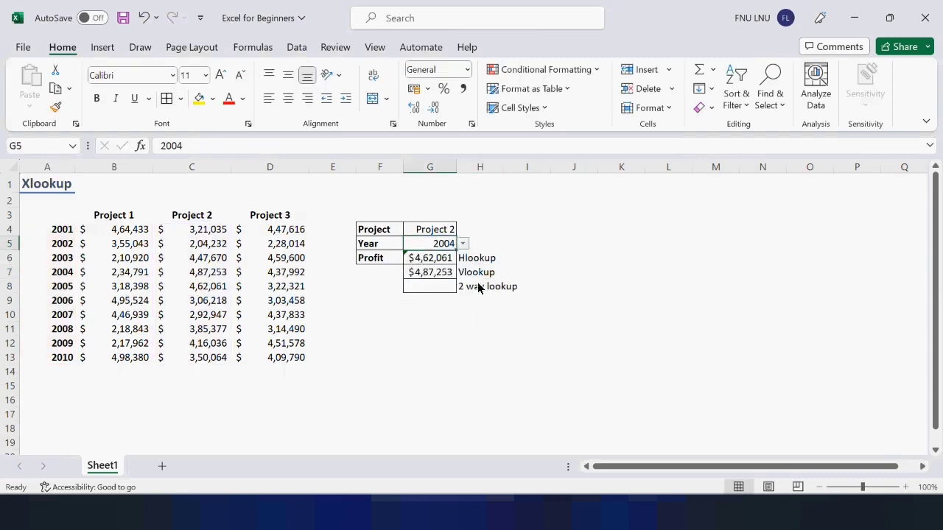
{"action": "double_click", "coordinate": [430, 273]}
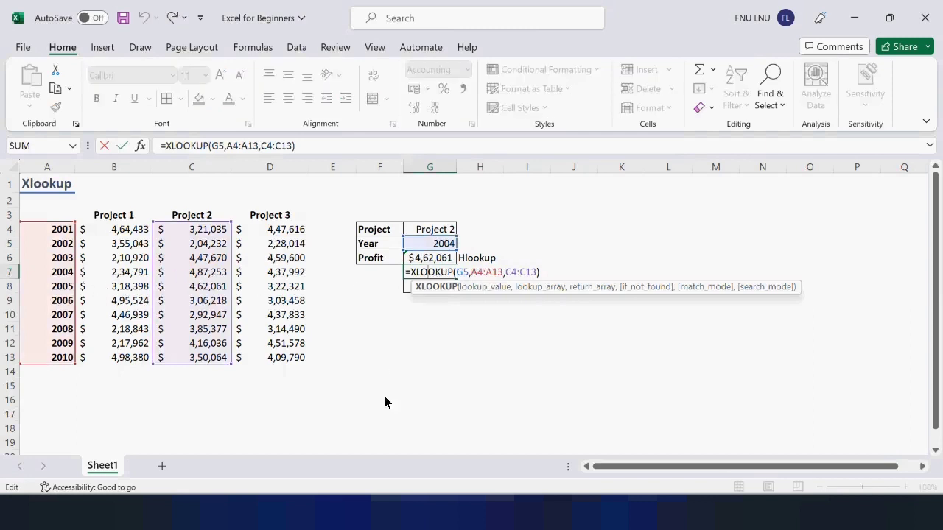
{"action": "key", "text": "Tab"}
Set the project in G4 to Project 1 and compare the G6 and G7 results with the 2004 profit of Project 1
{"action": "left_click", "coordinate": [445, 231]}
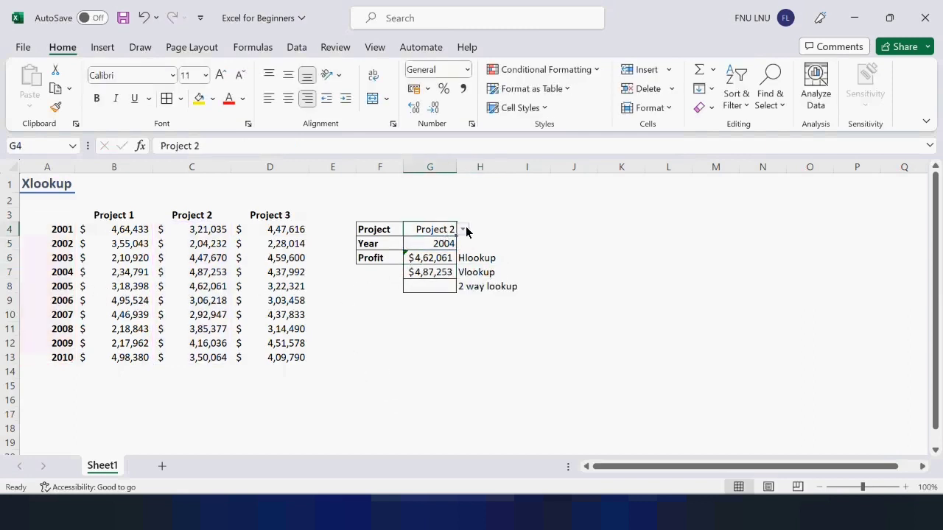
{"action": "left_click", "coordinate": [463, 230]}
{"action": "left_click", "coordinate": [424, 243]}
{"action": "left_click", "coordinate": [437, 274]}
{"action": "double_click", "coordinate": [436, 273]}
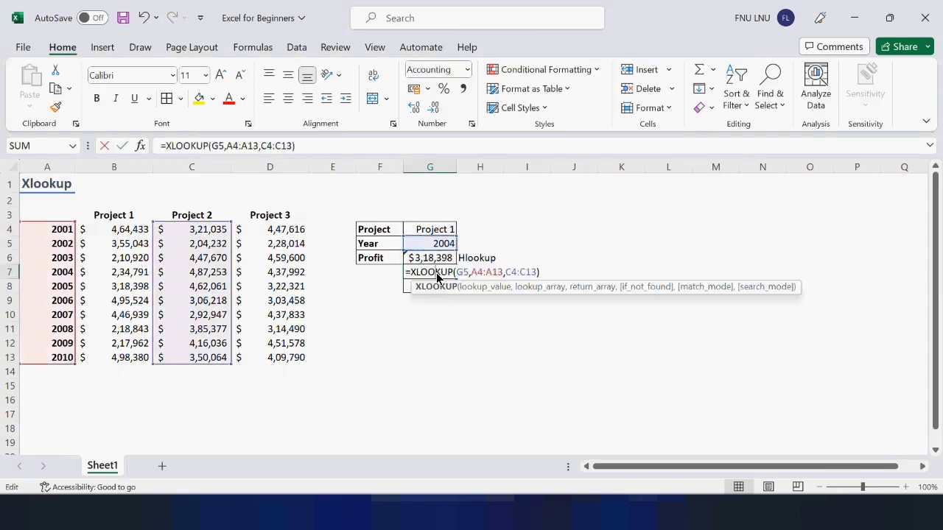
{"action": "key", "text": "Tab"}
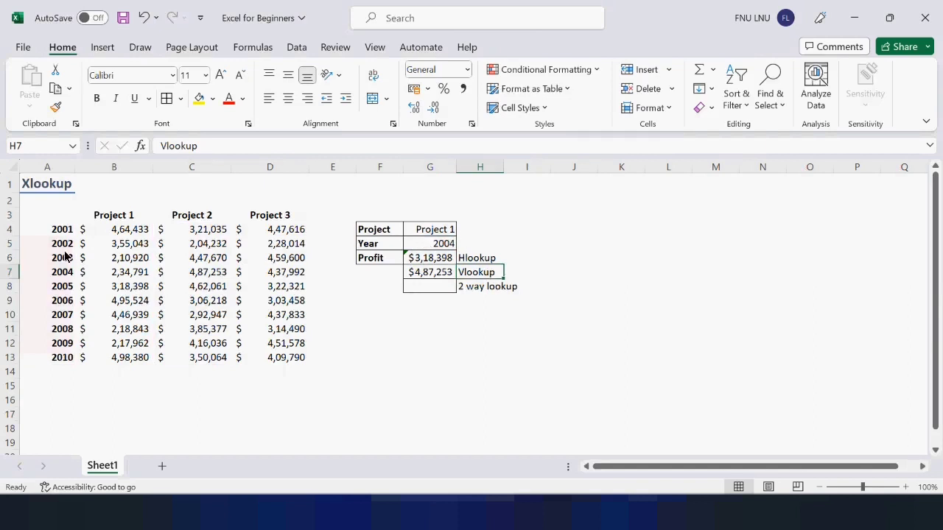
{"action": "left_click", "coordinate": [125, 277]}
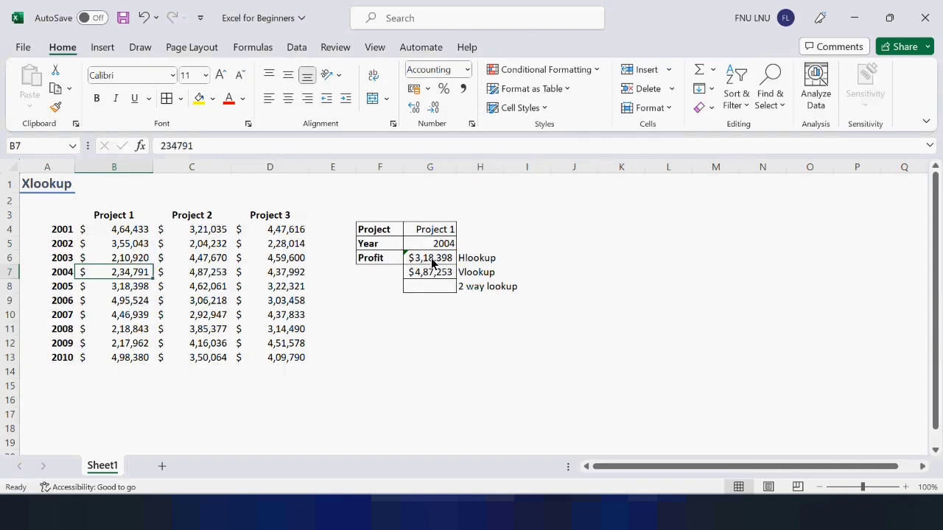
{"action": "left_click_drag", "start_coordinate": [432, 263], "coordinate": [431, 273]}
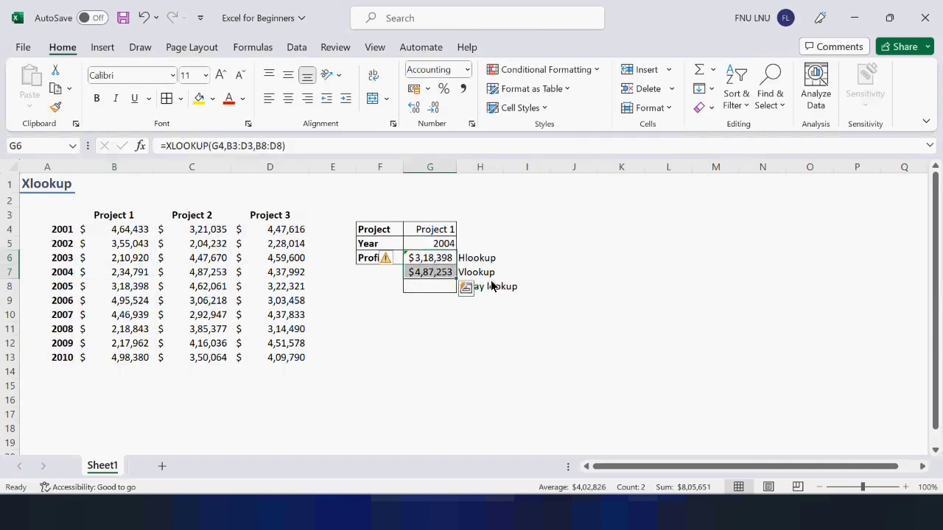
Review the lookup and return ranges used by the Hlookup formula in G6 and the Vlookup formula in G7
{"action": "double_click", "coordinate": [435, 263]}
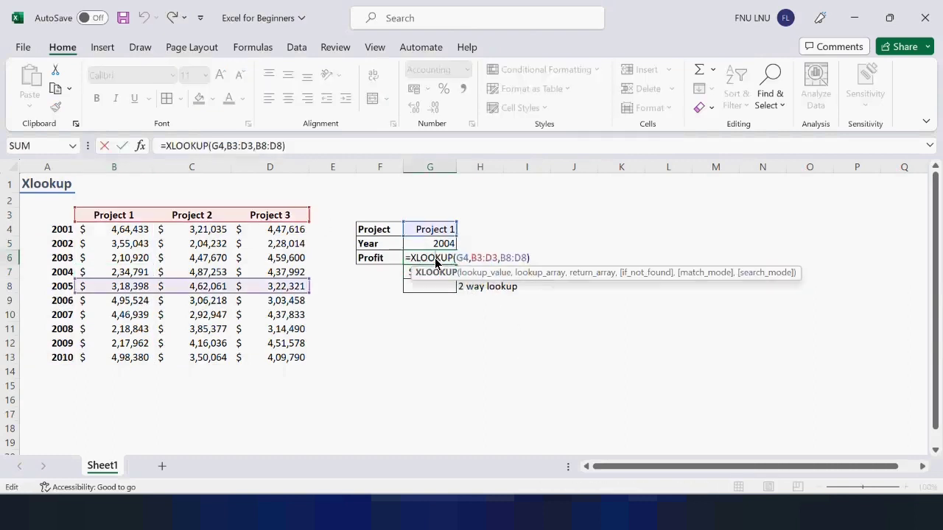
{"action": "left_click", "coordinate": [480, 256]}
{"action": "double_click", "coordinate": [439, 276]}
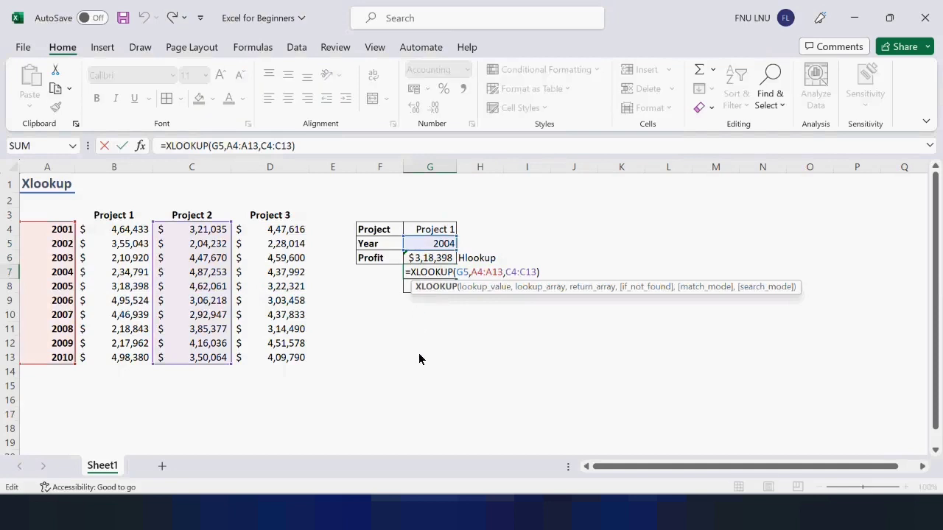
{"action": "key", "text": "Return"}
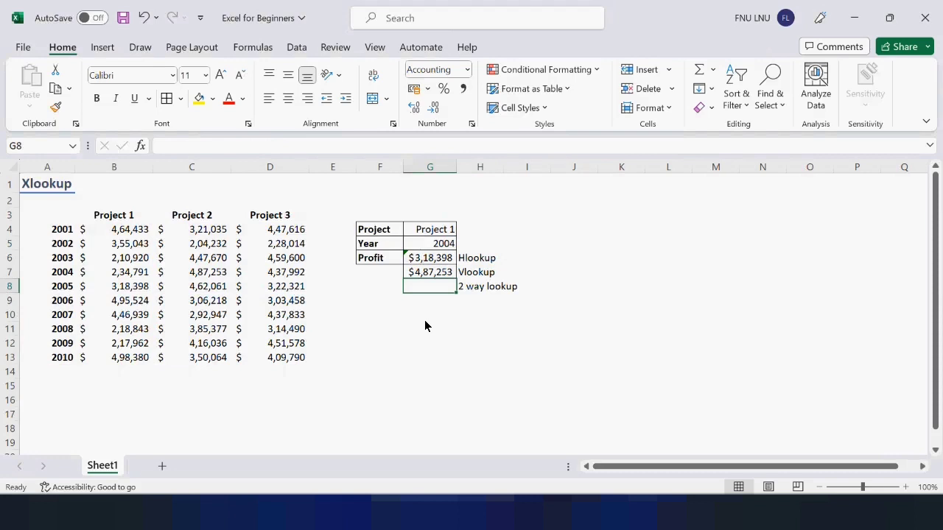
Begin the two-way lookup formula in G8 with an outer XLOOKUP that finds G4 in the project headers B3:D3
{"action": "type", "text": "=xl"}
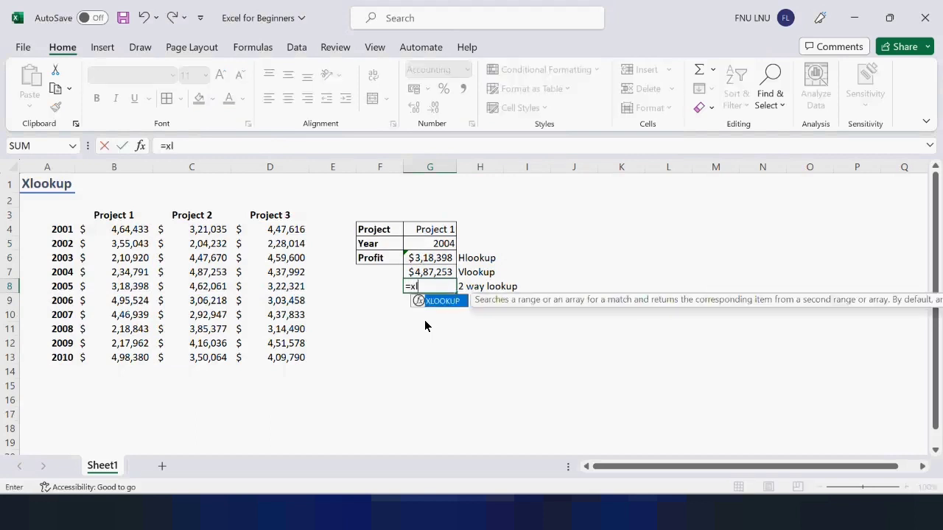
{"action": "key", "text": "Tab"}
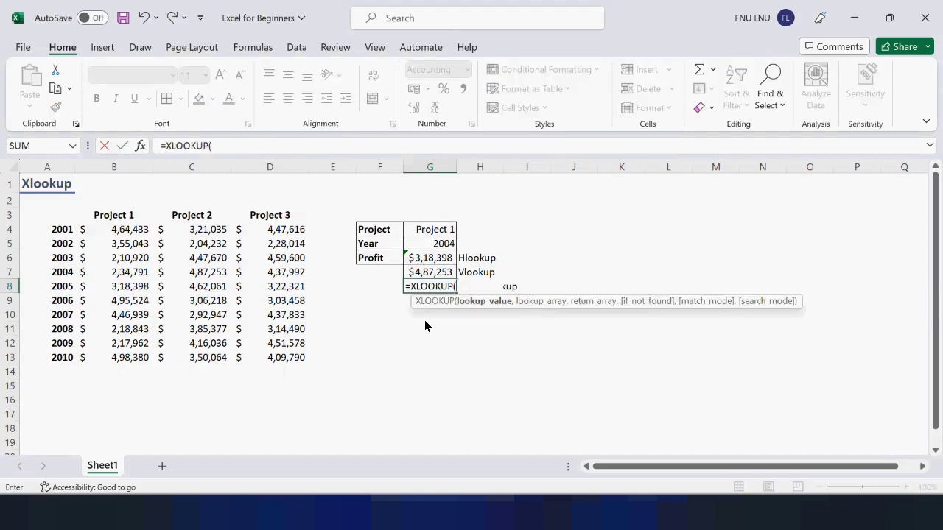
{"action": "left_click", "coordinate": [437, 232]}
{"action": "type", "text": ","}
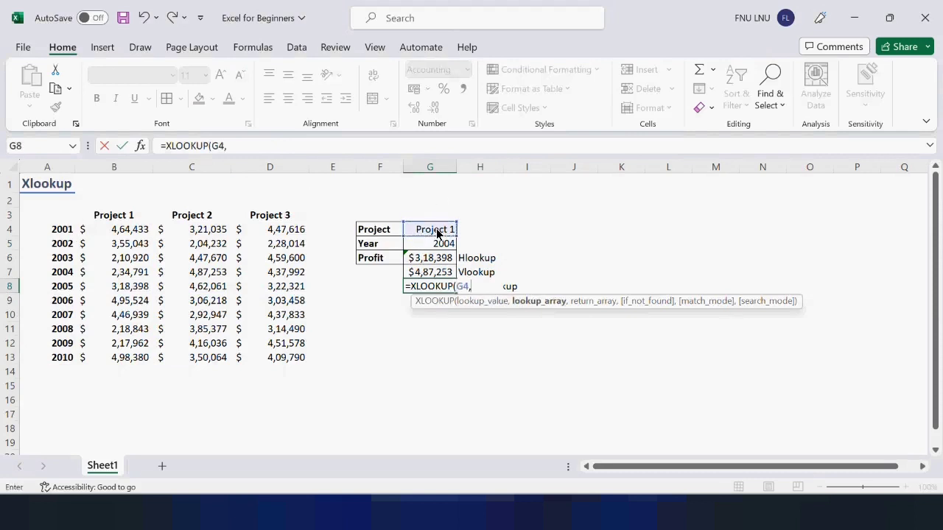
{"action": "left_click_drag", "start_coordinate": [136, 216], "coordinate": [274, 216]}
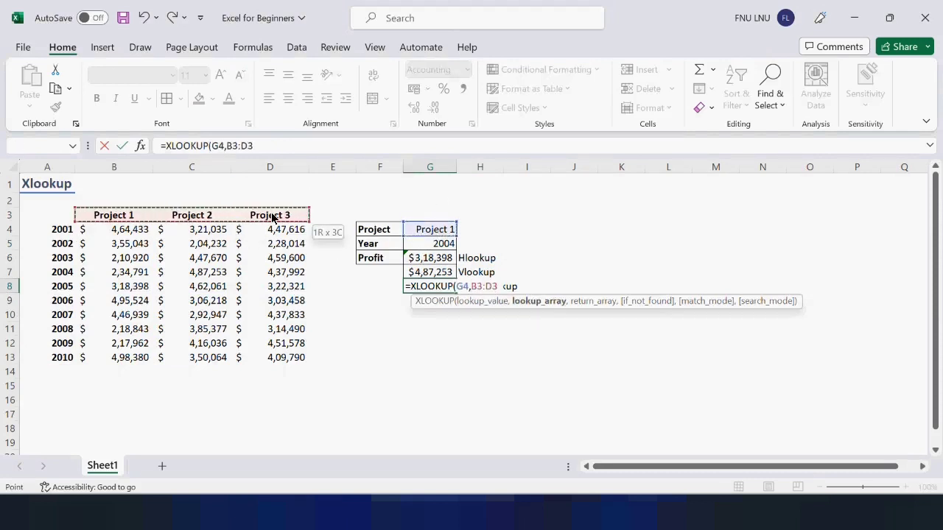
{"action": "type", "text": ","}
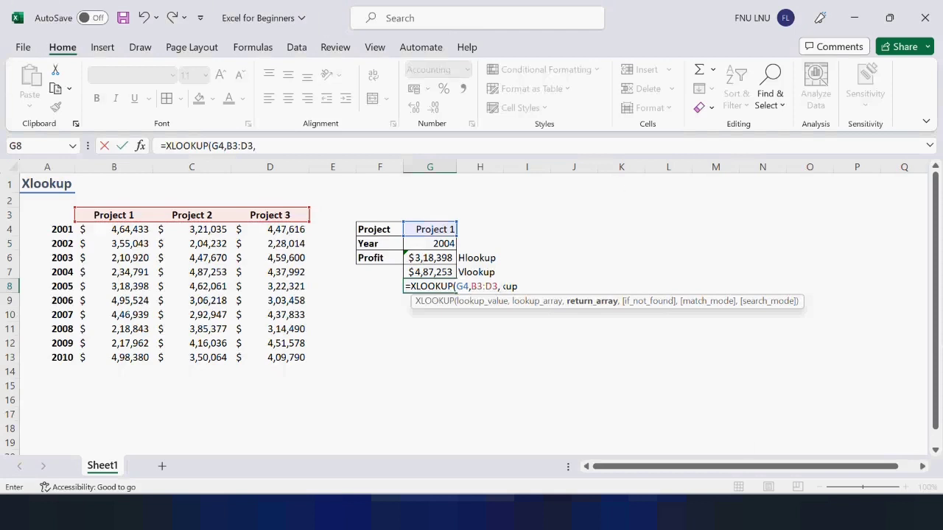
Complete the G8 formula with XLOOKUP(G5,A4:A13,B4:D13) as its return array and fill the cell yellow
{"action": "type", "text": "xl"}
{"action": "key", "text": "Tab"}
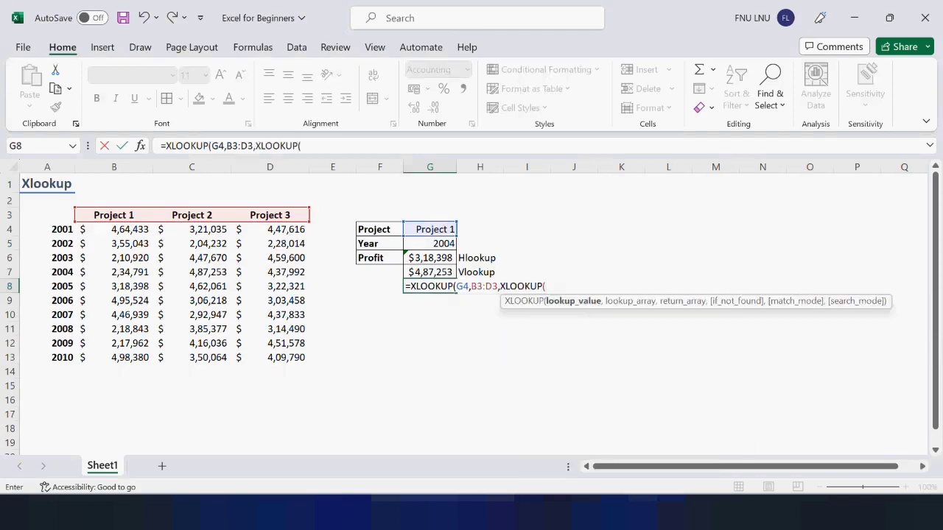
{"action": "left_click", "coordinate": [429, 249]}
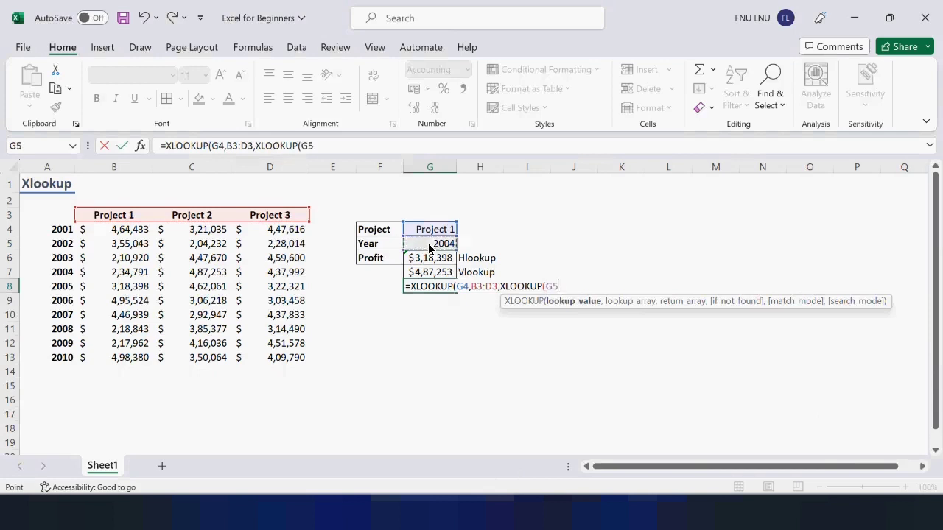
{"action": "type", "text": ","}
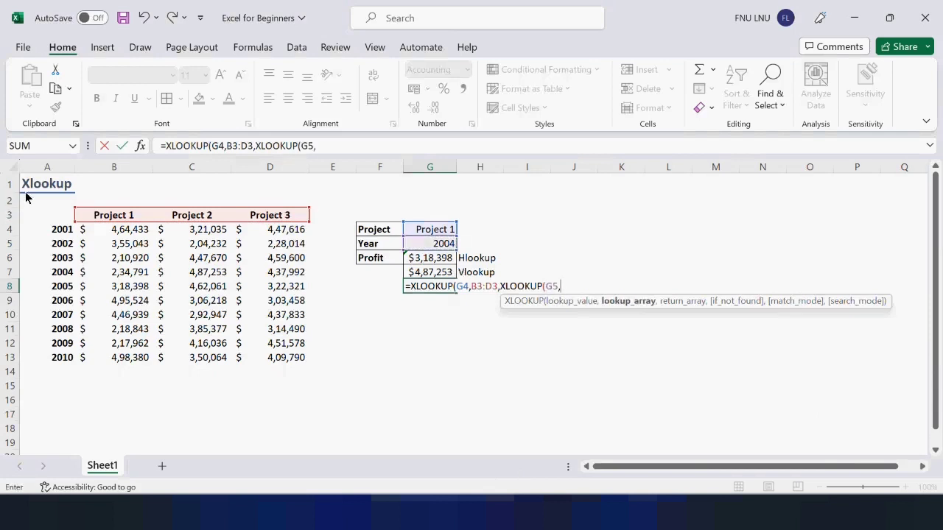
{"action": "left_click_drag", "start_coordinate": [64, 229], "coordinate": [64, 361]}
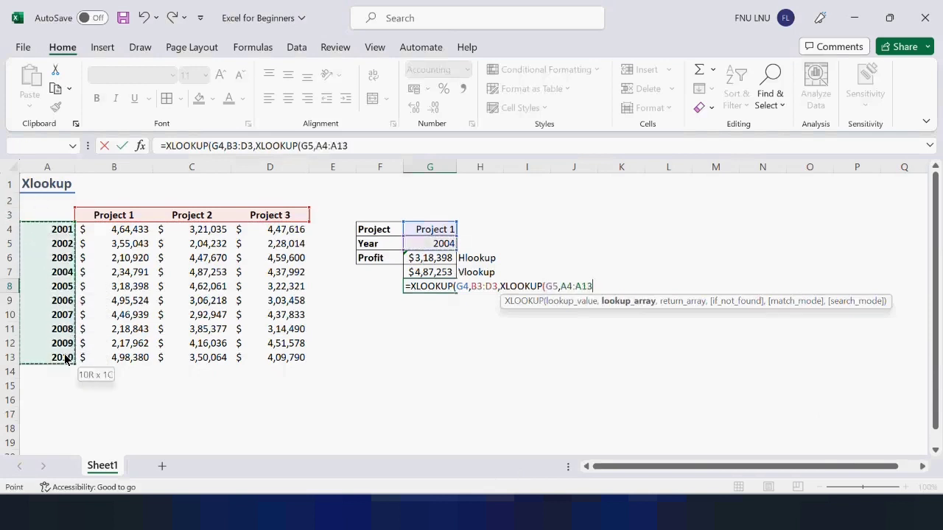
{"action": "type", "text": ","}
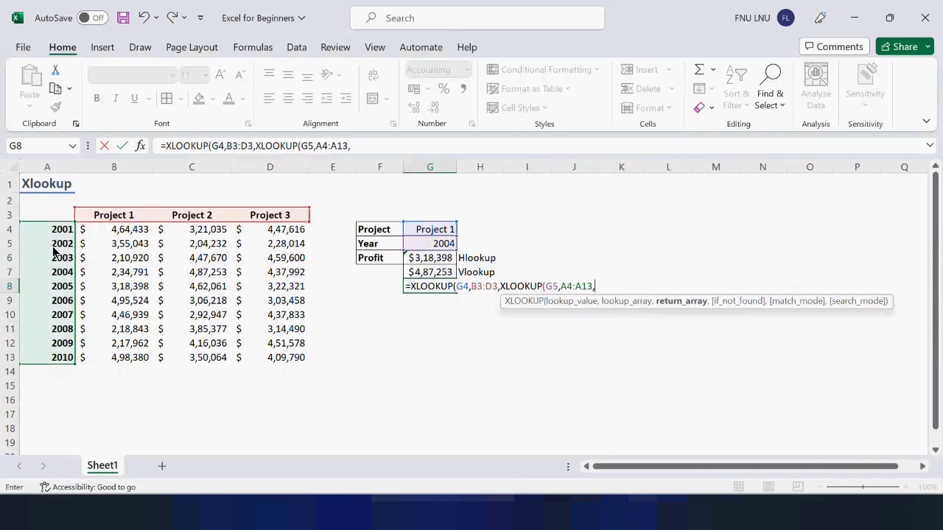
{"action": "left_click_drag", "start_coordinate": [90, 229], "coordinate": [274, 357]}
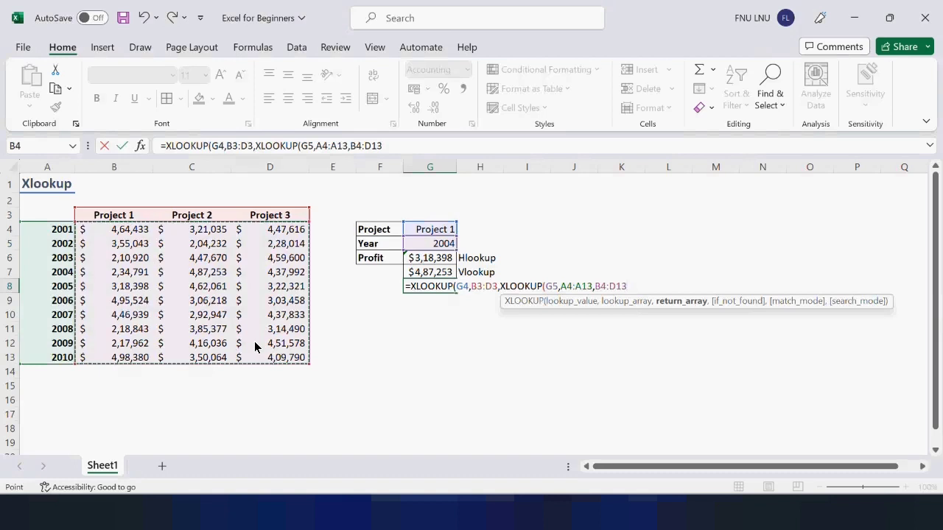
{"action": "type", "text": ")"}
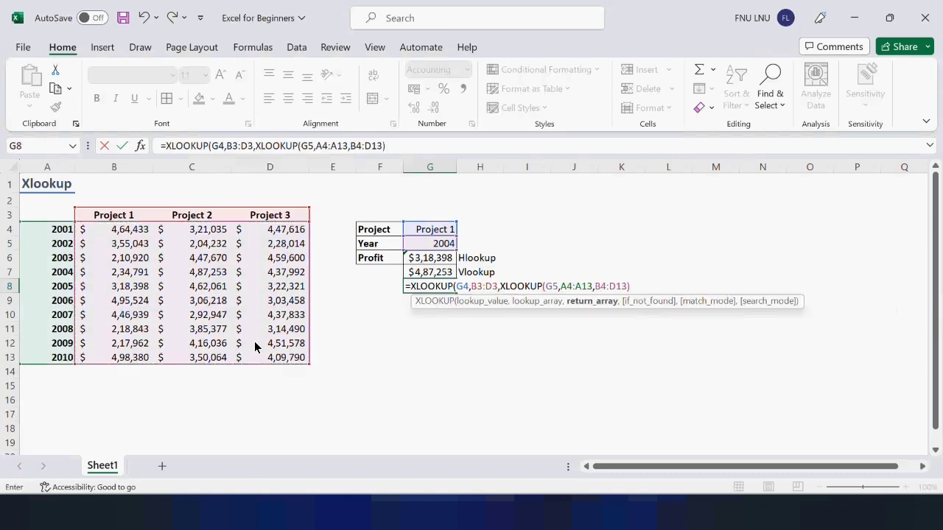
{"action": "type", "text": ")"}
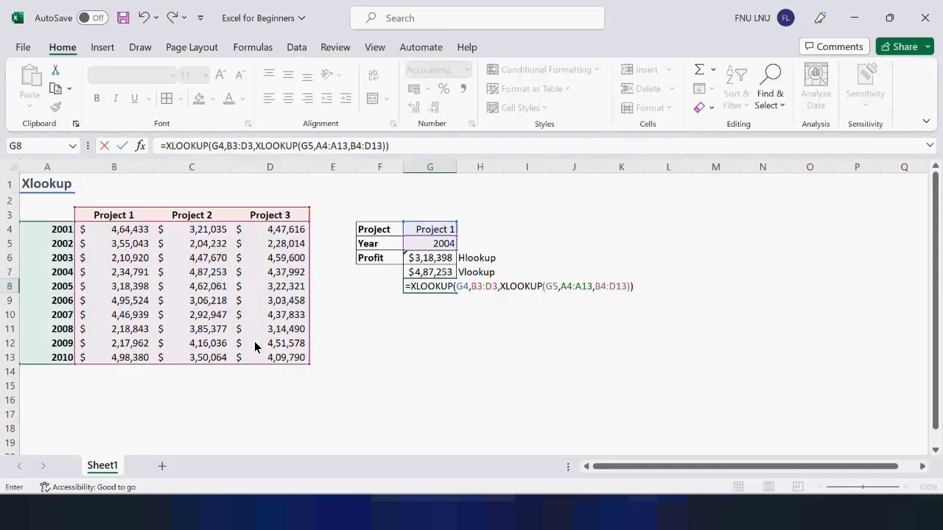
{"action": "key", "text": "Return"}
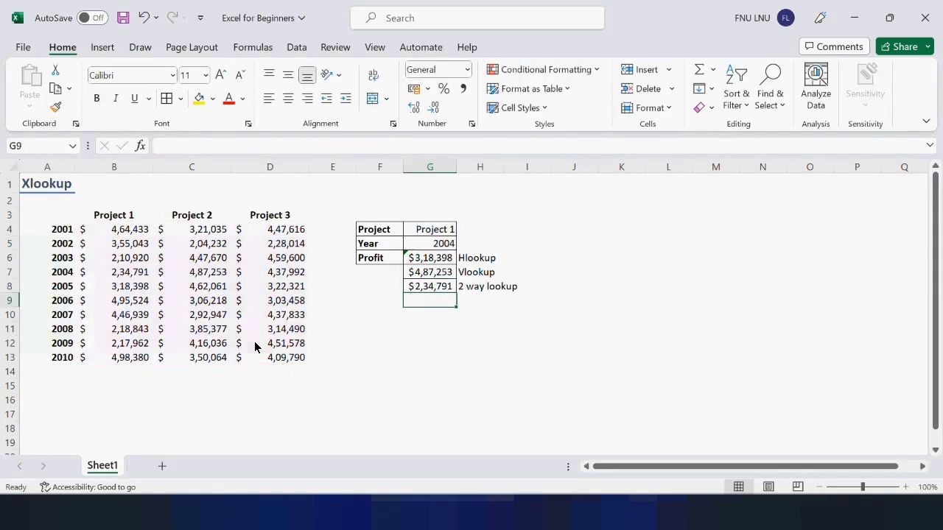
{"action": "left_click", "coordinate": [433, 290]}
{"action": "left_click", "coordinate": [198, 99]}
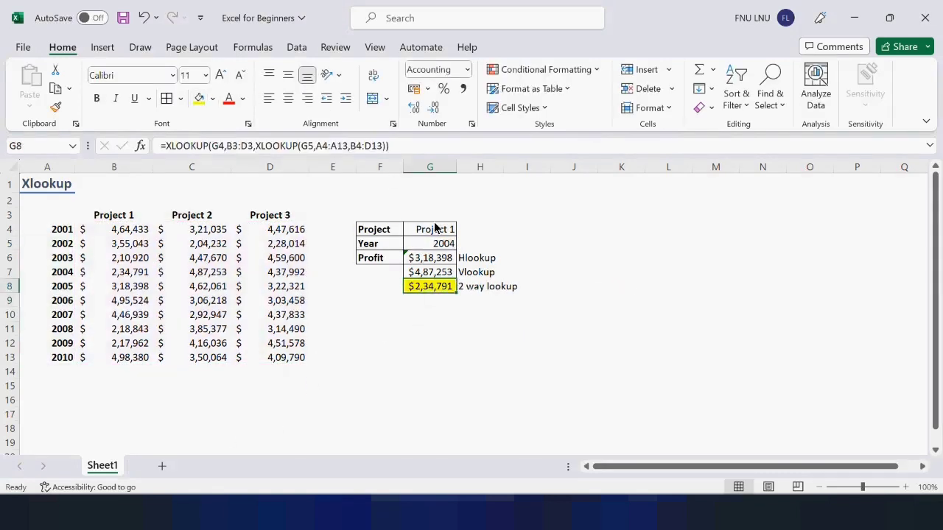
Test the two-way lookup with Project 2 in G4 and 2009 in G5, checking G8 against the matching profit in C12
{"action": "left_click", "coordinate": [446, 234]}
{"action": "left_click", "coordinate": [462, 230]}
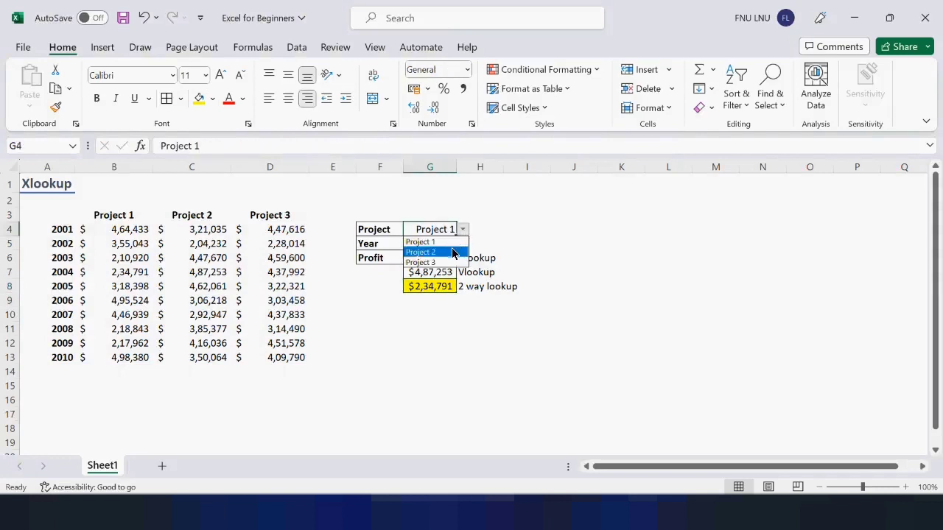
{"action": "left_click", "coordinate": [452, 252]}
{"action": "left_click", "coordinate": [445, 245]}
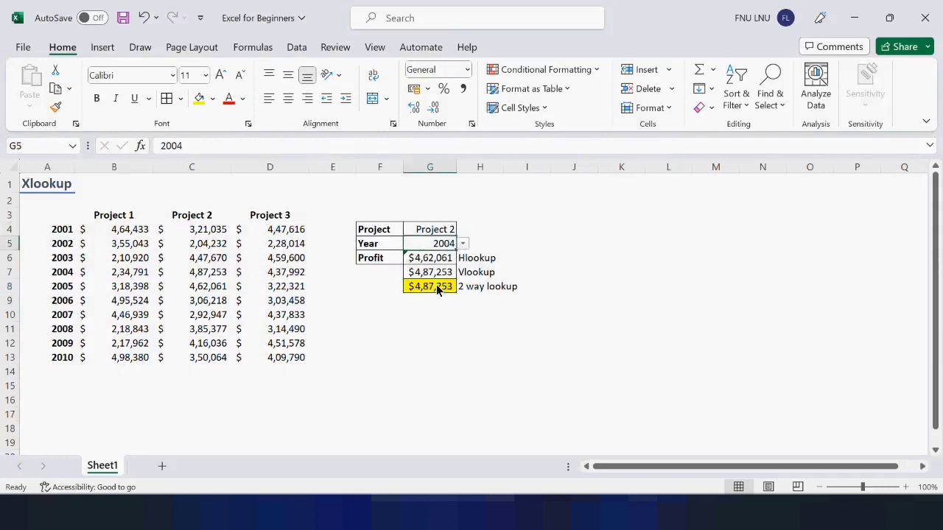
{"action": "left_click", "coordinate": [463, 243]}
{"action": "left_click", "coordinate": [432, 315]}
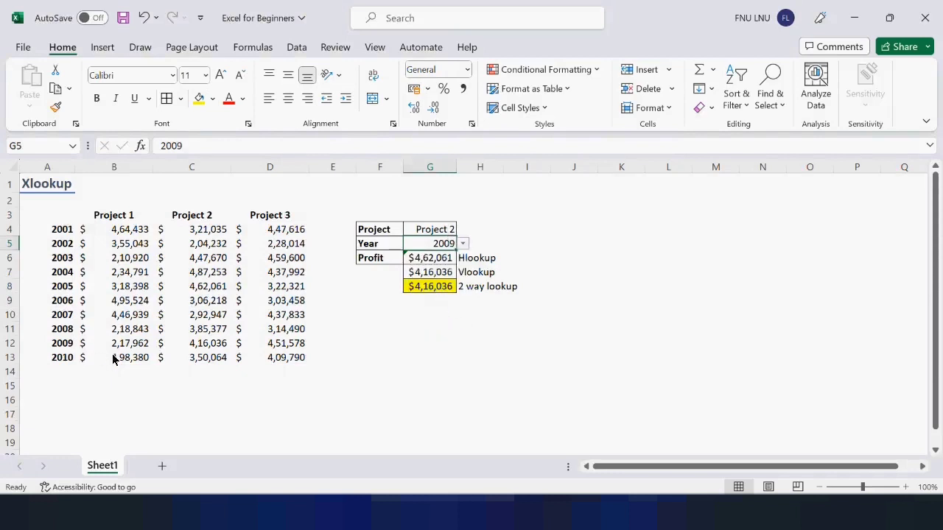
{"action": "left_click", "coordinate": [210, 344]}
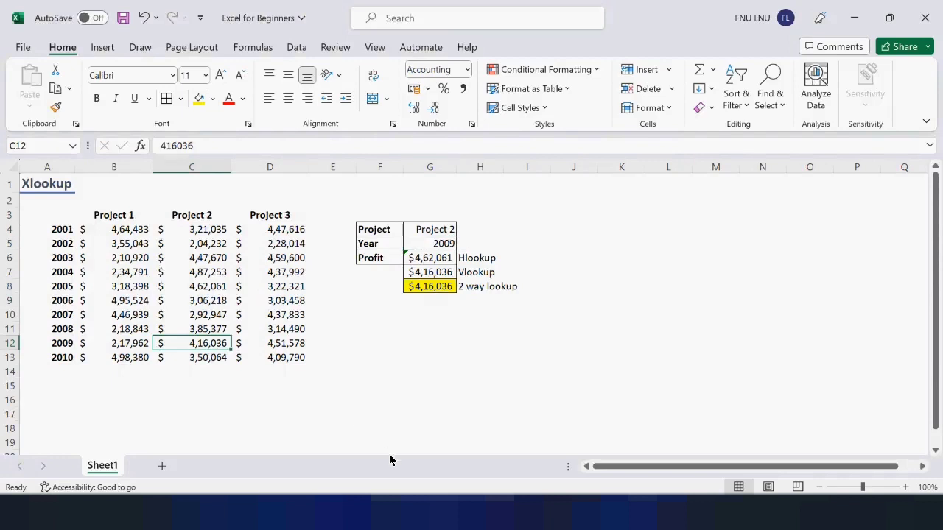
Set the project in G4 to Project 1 and check the two-way result against its 2009 profit in B12
{"action": "left_click", "coordinate": [451, 232]}
{"action": "left_click", "coordinate": [463, 230]}
{"action": "left_click", "coordinate": [446, 243]}
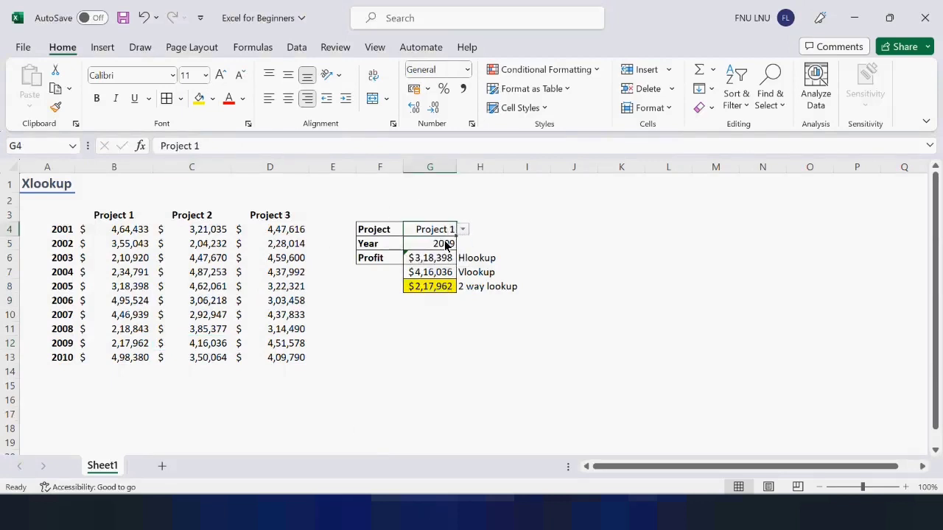
{"action": "left_click", "coordinate": [132, 343]}
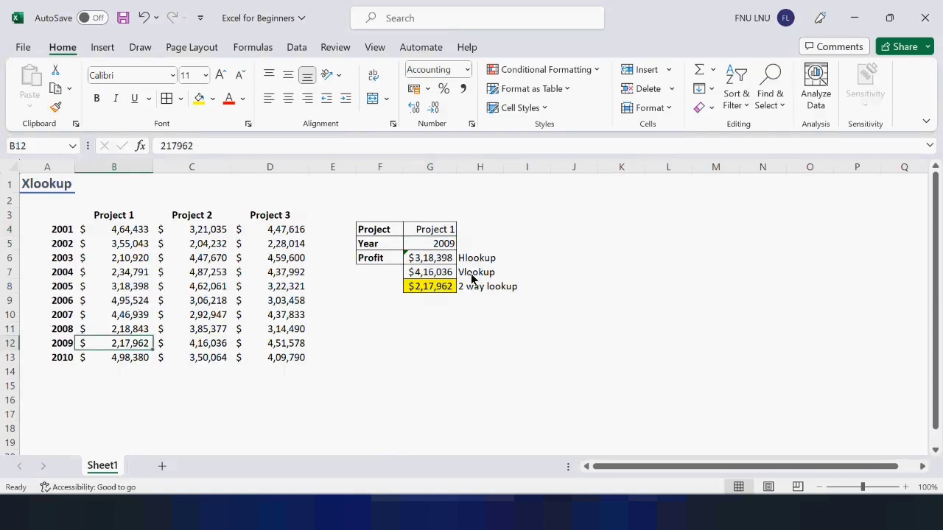
Set the year in G5 to 2005 and check the two-way result against the Project 1 profit in B8
{"action": "left_click", "coordinate": [446, 243]}
{"action": "left_click", "coordinate": [463, 244]}
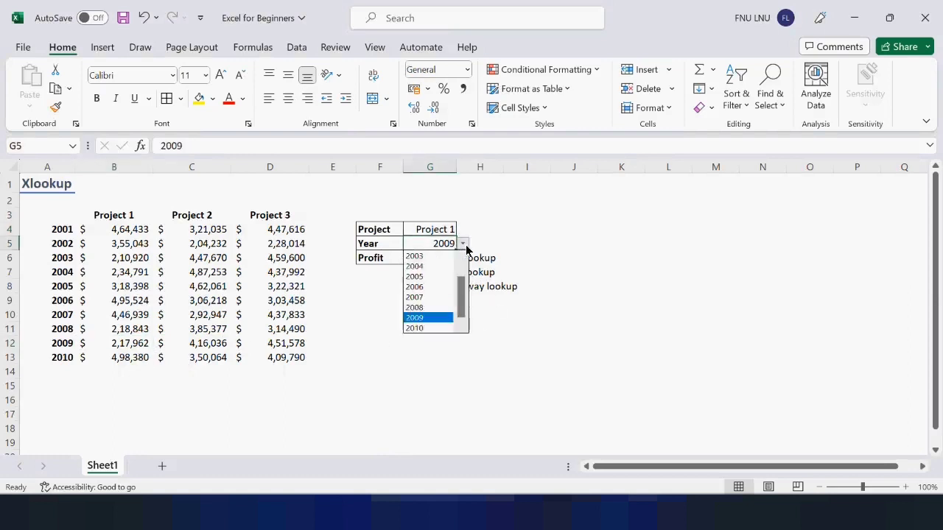
{"action": "left_click", "coordinate": [444, 278]}
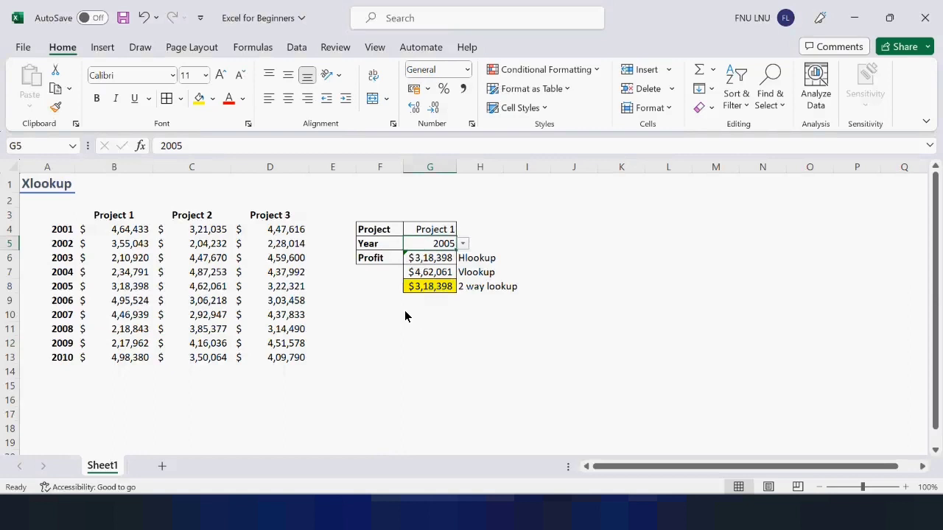
{"action": "left_click", "coordinate": [127, 288]}
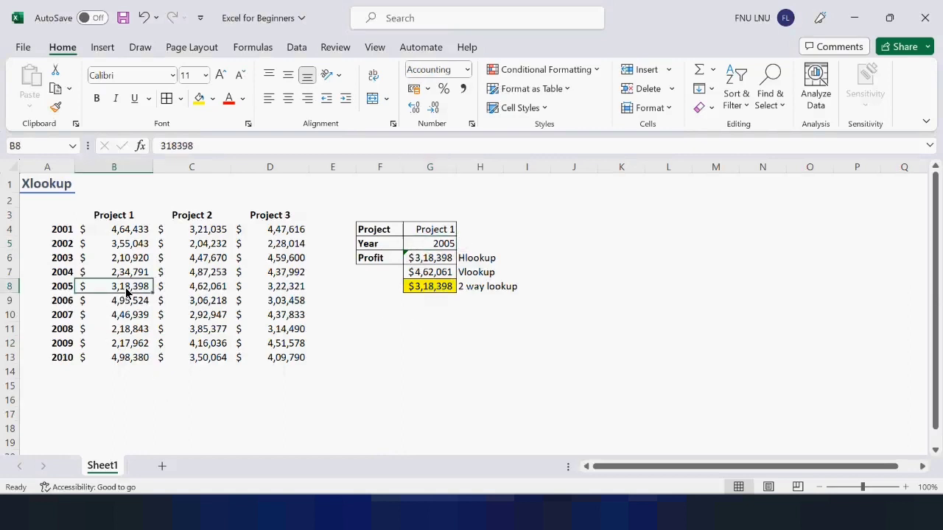